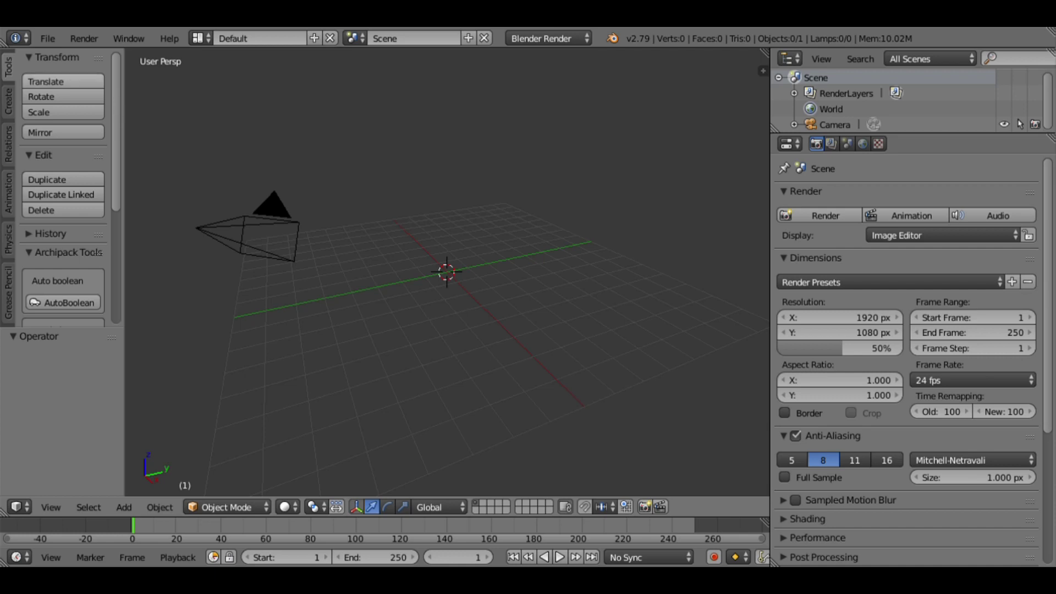
- Open the Add-ons preferences and start installing an add-on from a file
left_click(48, 38)
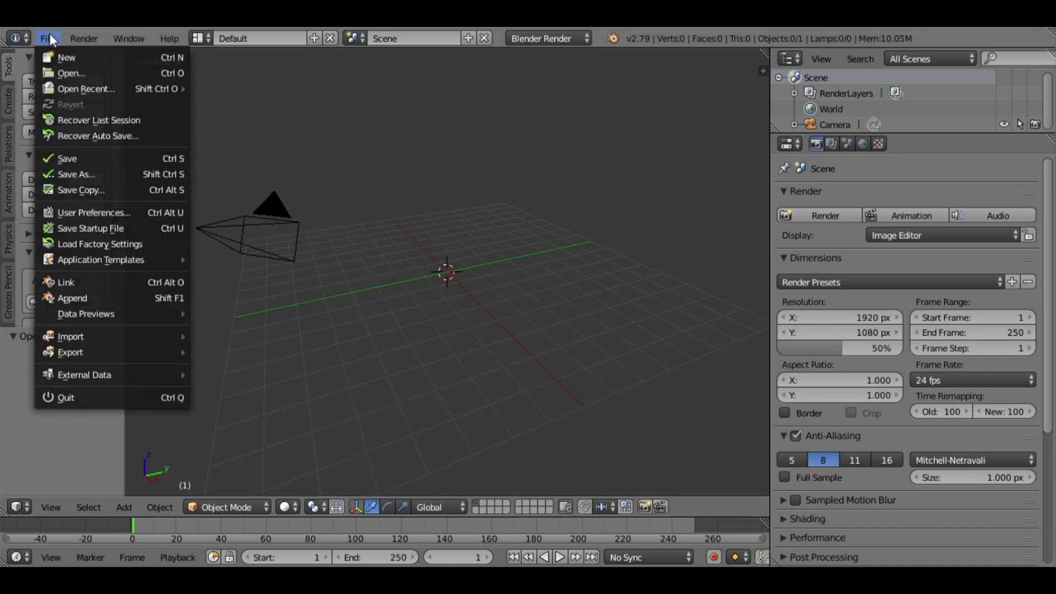
left_click(101, 211)
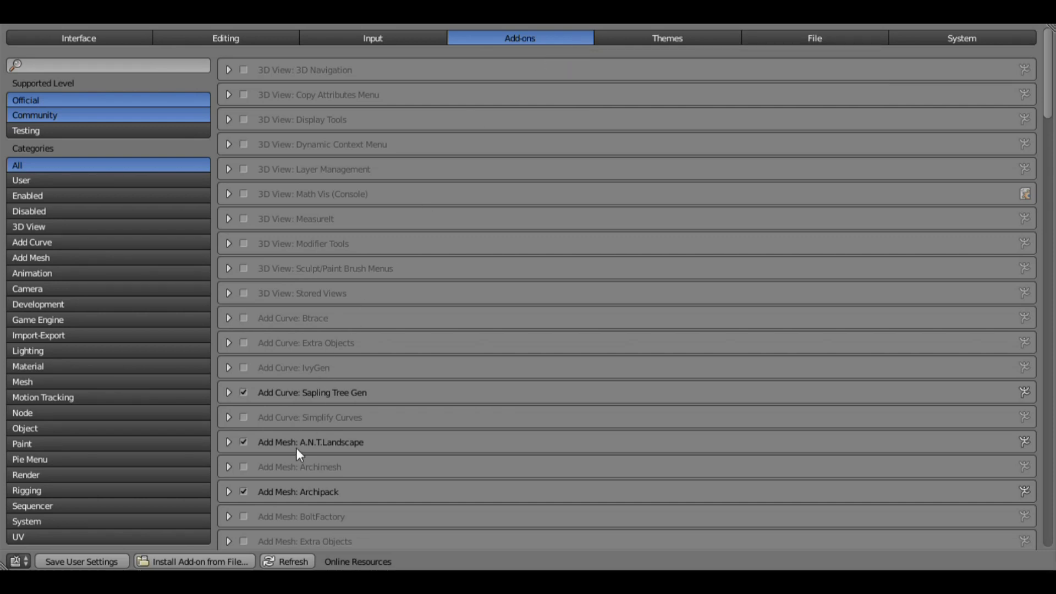
left_click(209, 563)
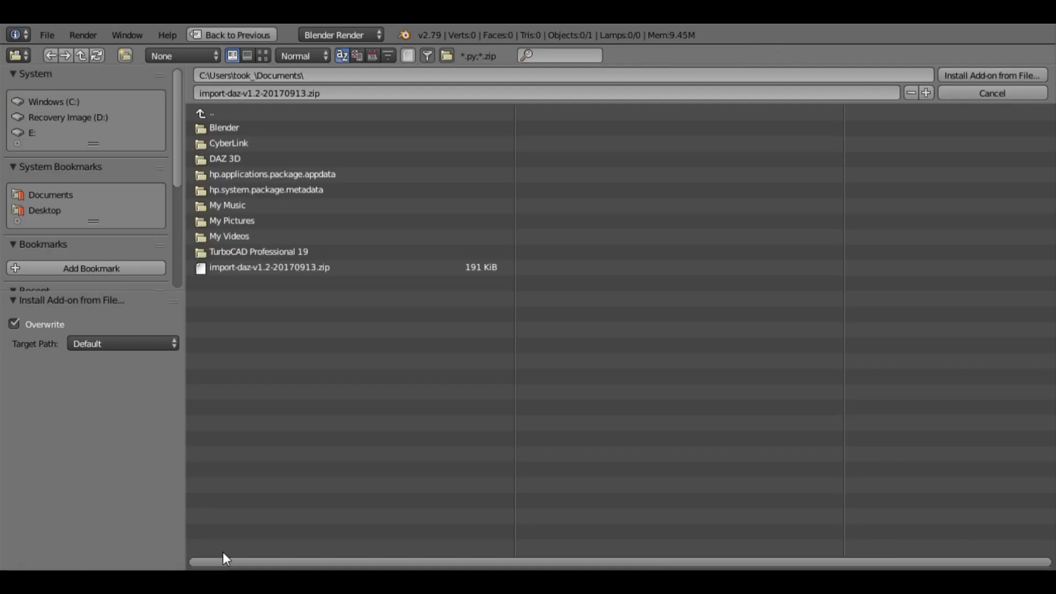
- Install import-daz-v1.2-20170913.zip from the Documents folder as an add-on
left_click(270, 267)
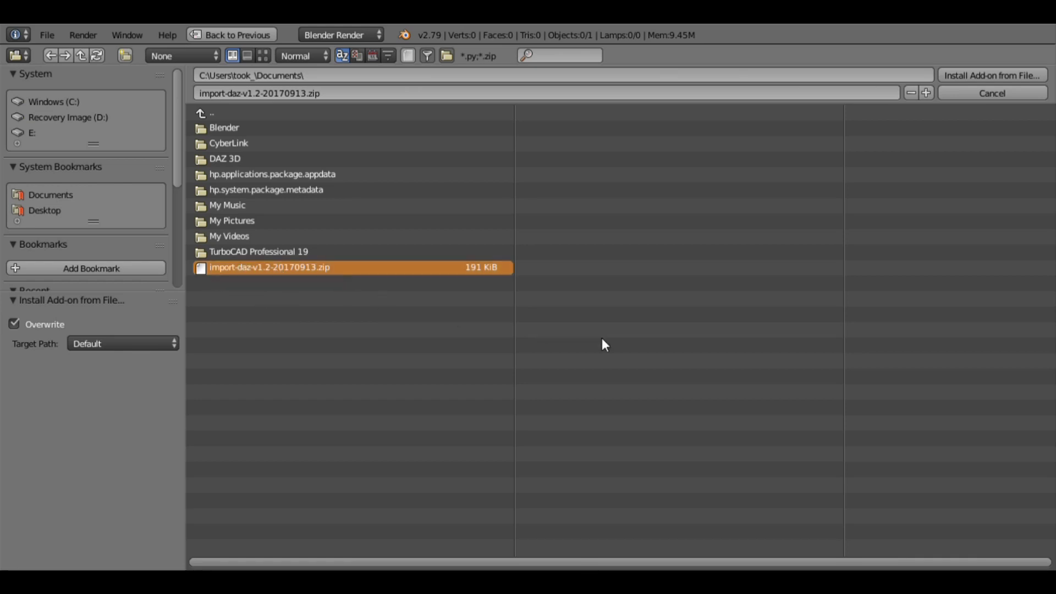
left_click(1035, 75)
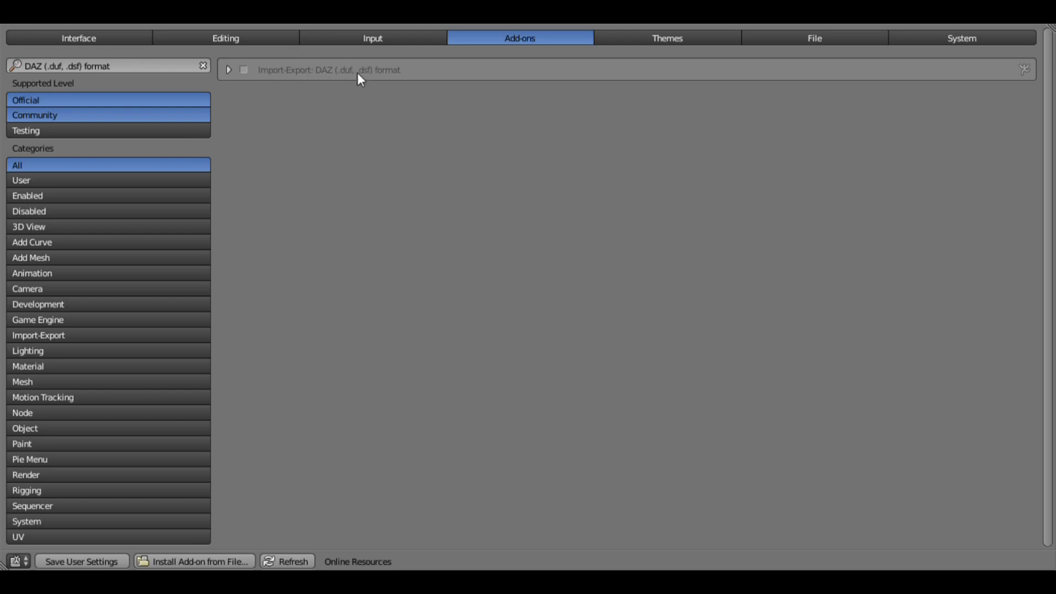
- Tick the Import-Export: DAZ (.duf, .dsf) format add-on and leave the preferences
left_click(245, 70)
left_click(82, 562)
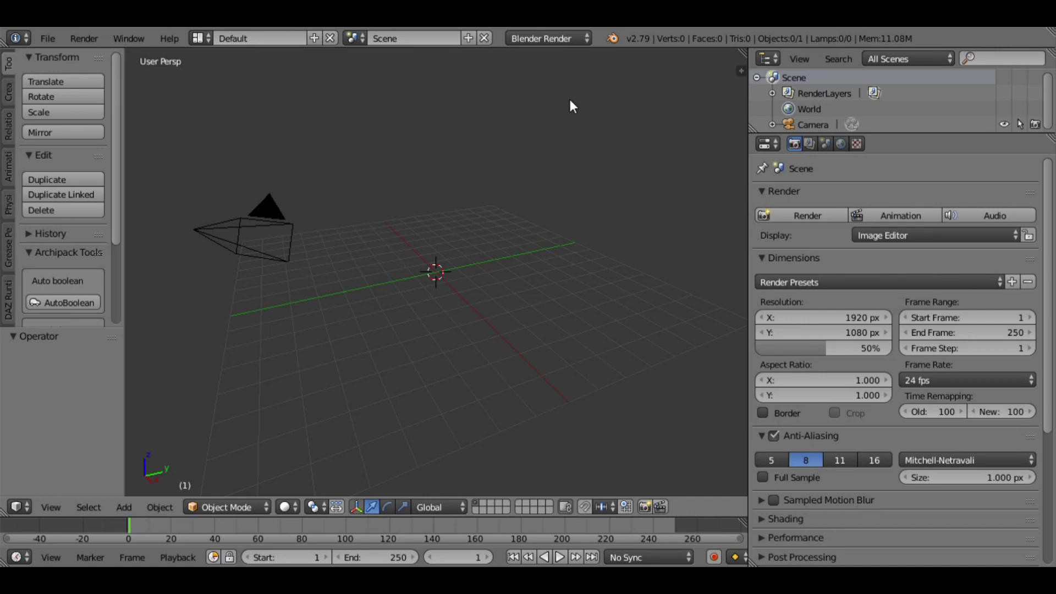
- Choose Cycles Render as the render engine from the header dropdown
left_click(584, 39)
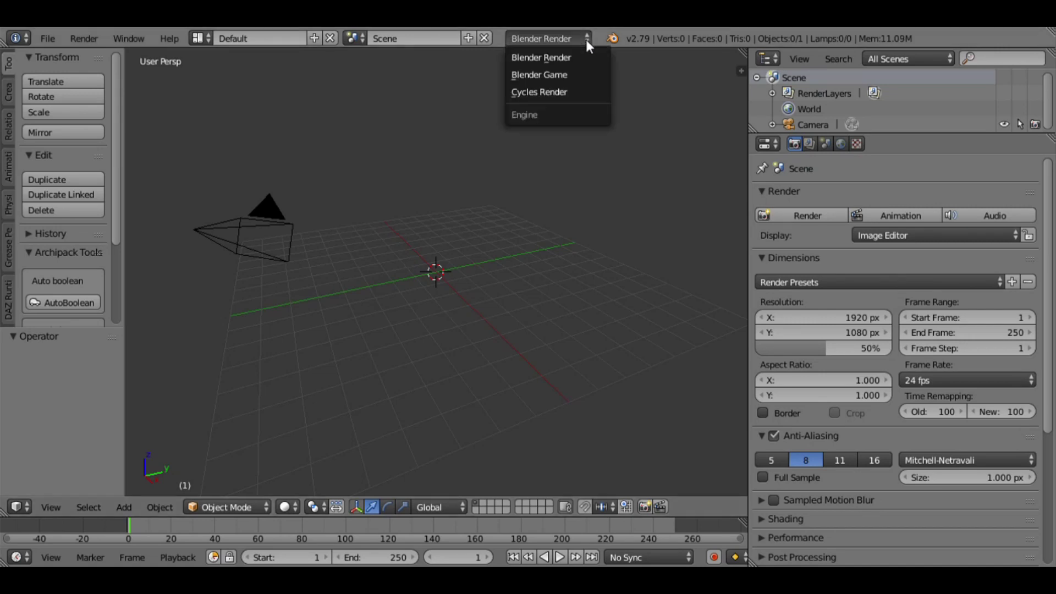
left_click(575, 91)
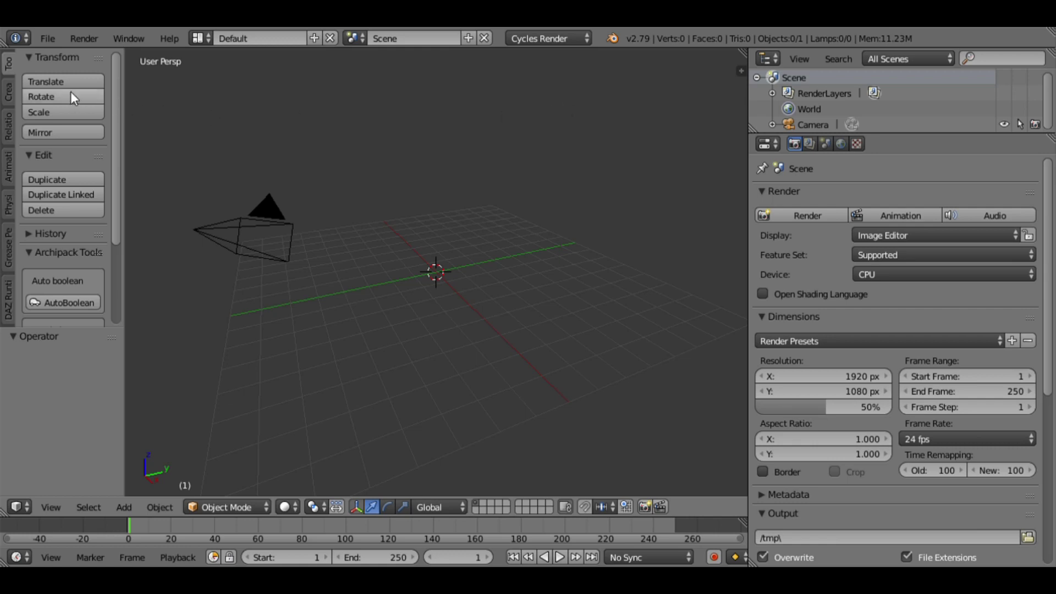
- Filter the add-ons by 'dy' and enable Lighting: Dynamic Sky
left_click(47, 37)
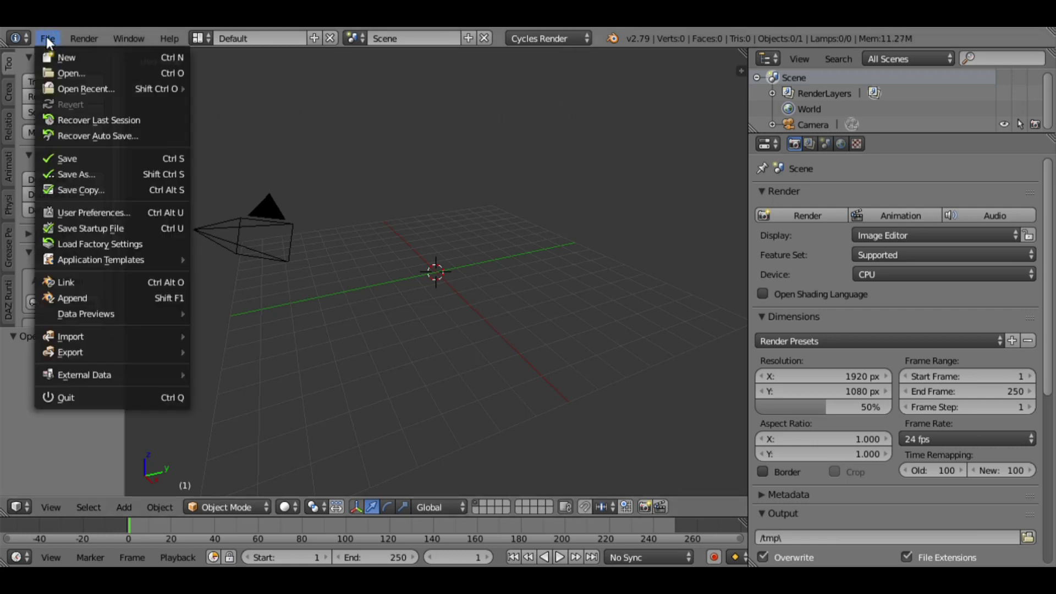
left_click(93, 213)
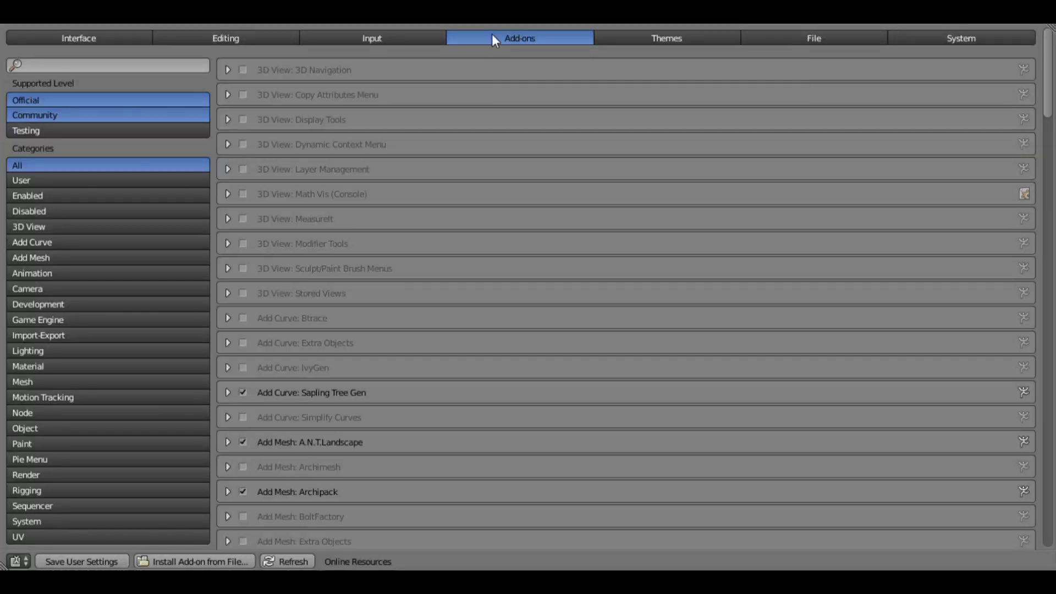
left_click(115, 62)
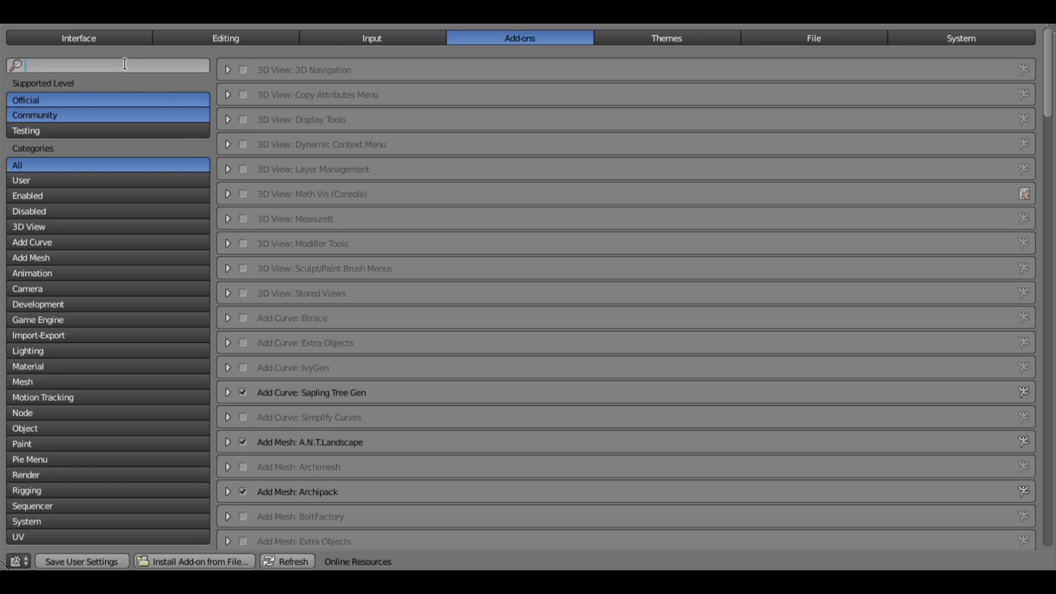
type("dy")
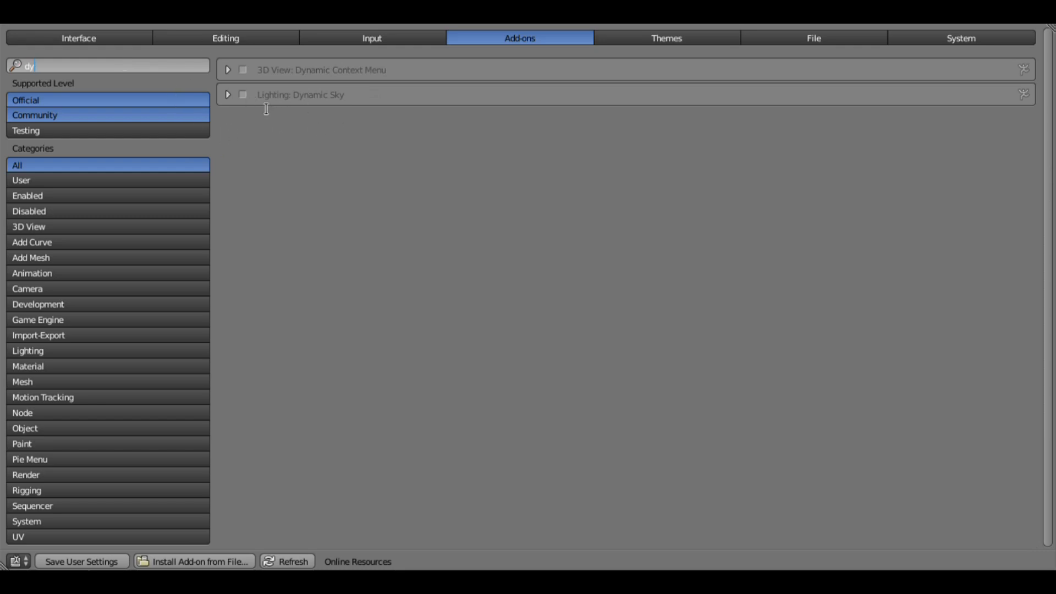
left_click(243, 95)
left_click(243, 95)
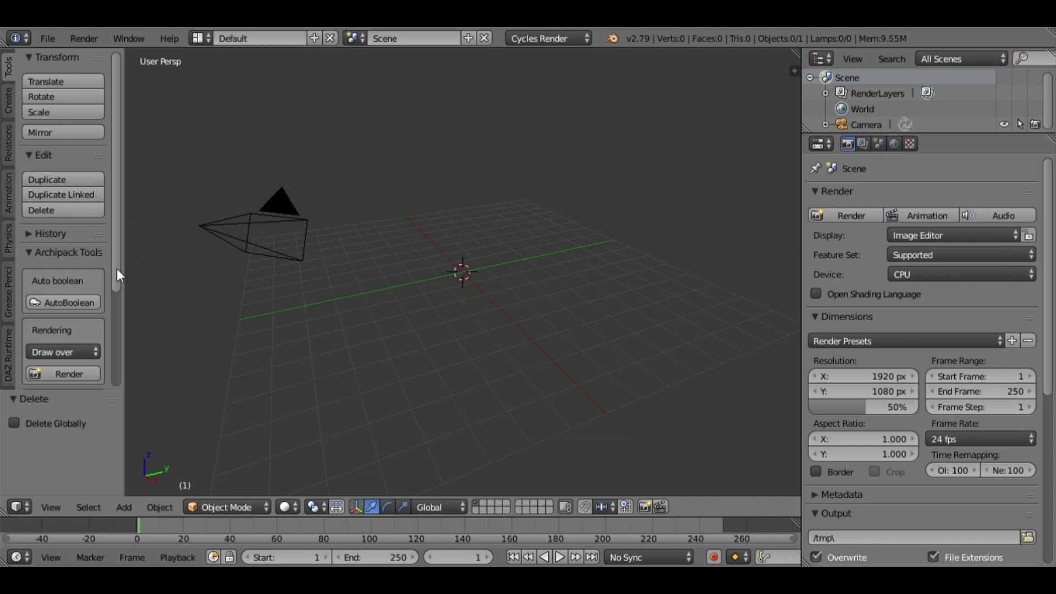
- Create a Dynamic Sky world, assign Dynamic_1 as the scene world and expand its preview
scroll(108, 379, "down", 5)
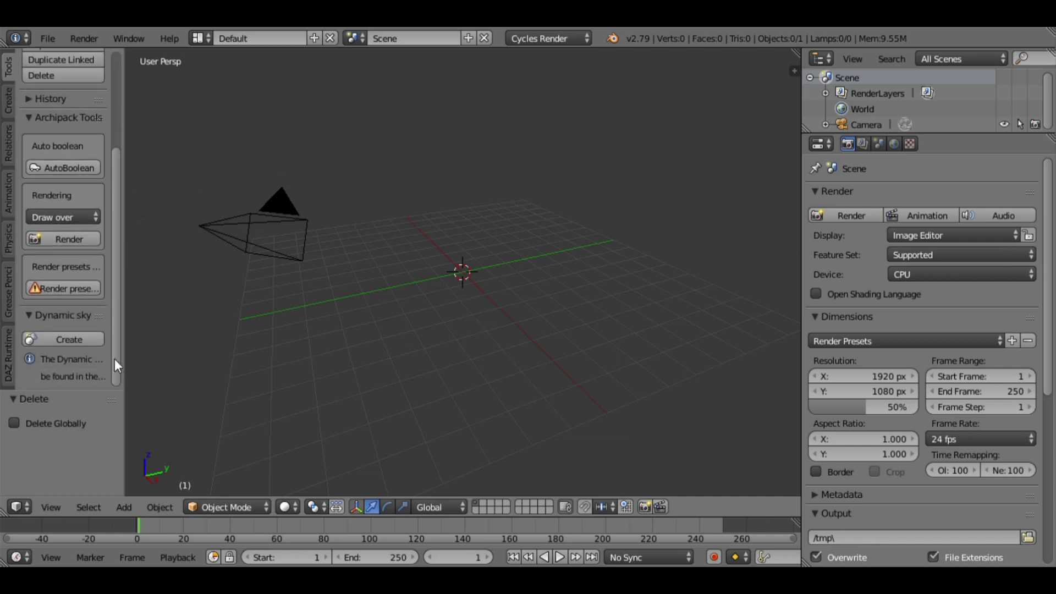
left_click(66, 340)
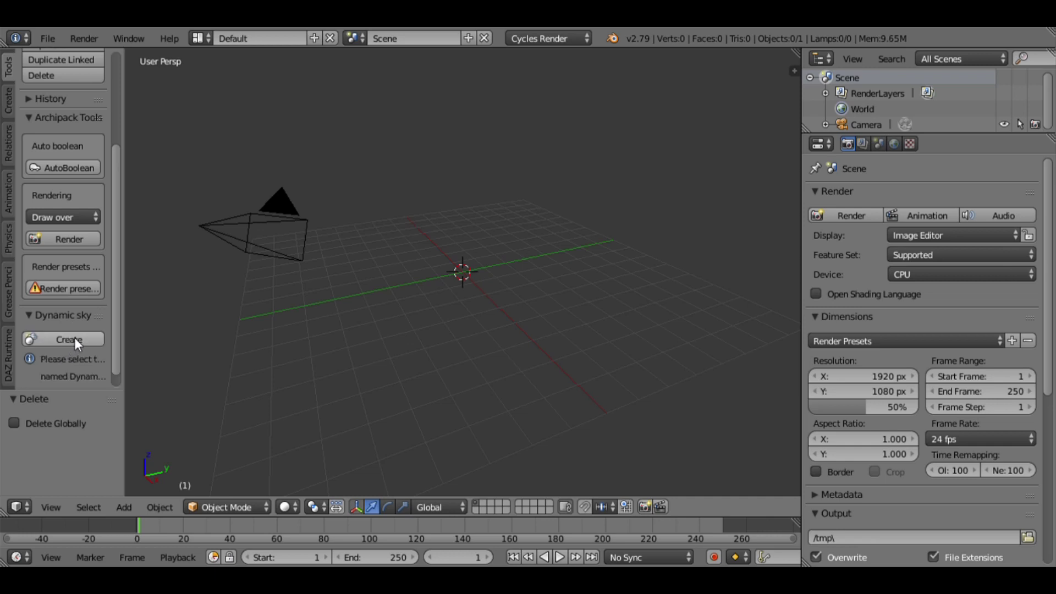
left_click(894, 143)
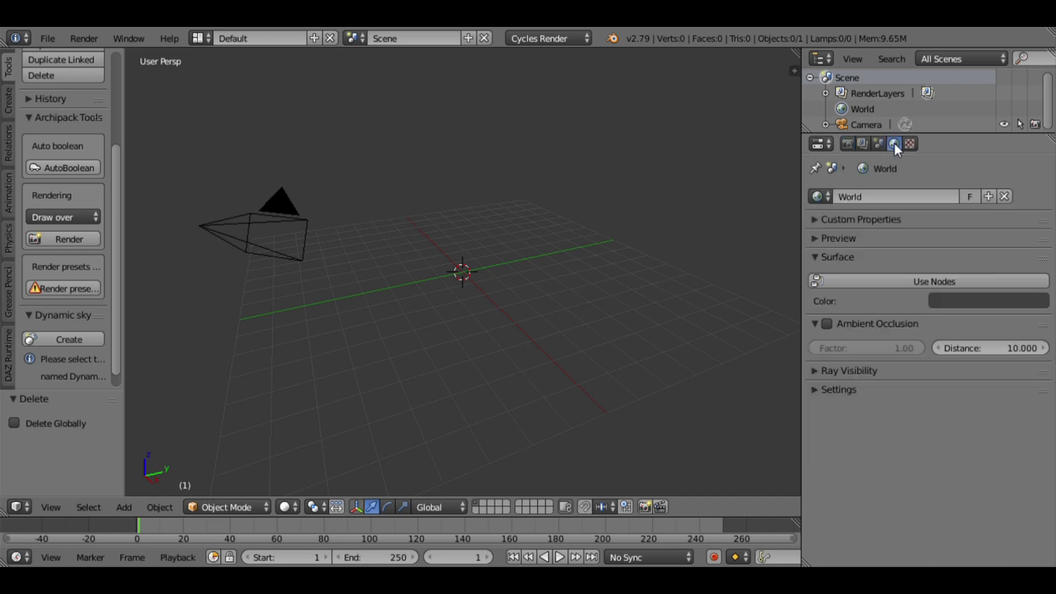
left_click(825, 197)
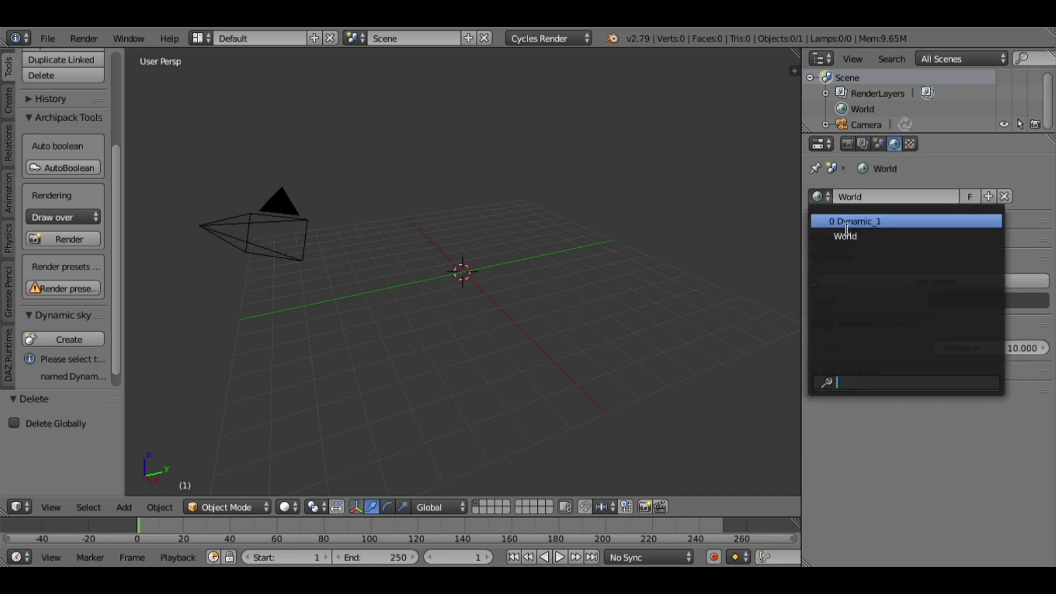
left_click(847, 222)
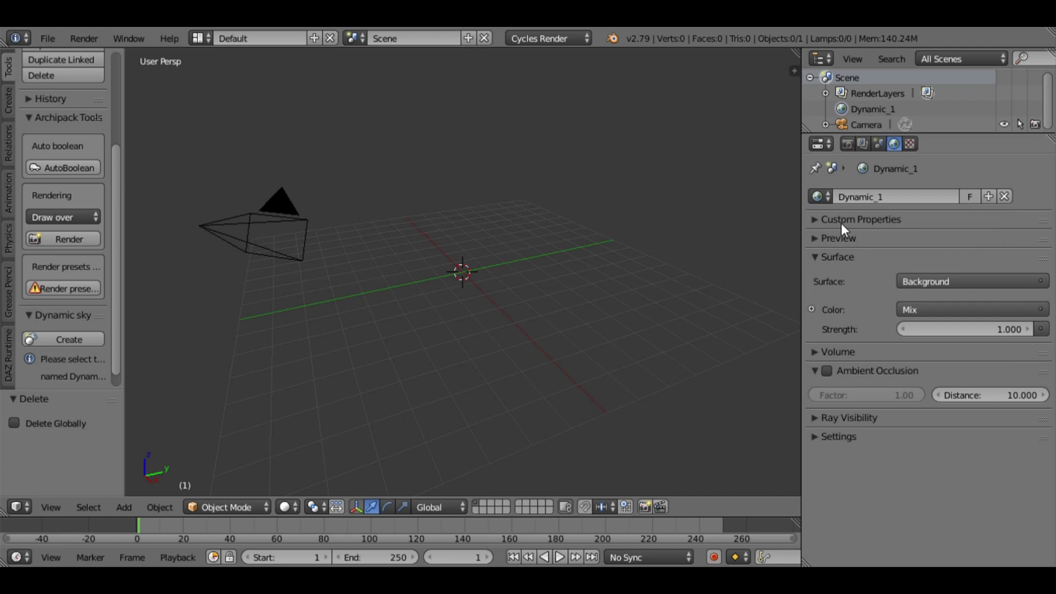
left_click(817, 239)
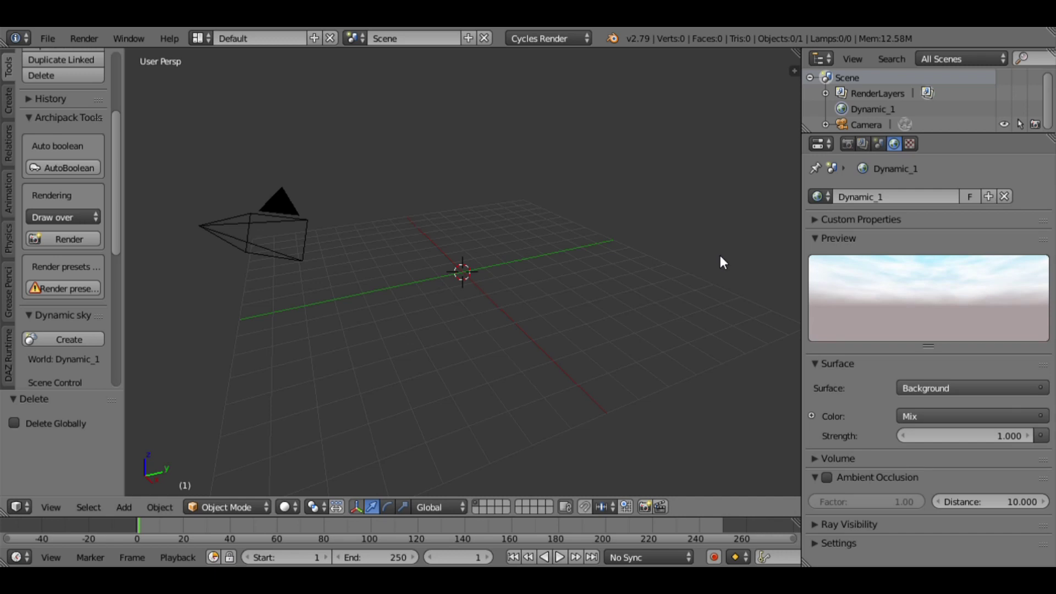
left_click(47, 38)
- Start a DAZ Native import with unit scale 0.010 and Dae File mesh fitting
mouse_move(84, 332)
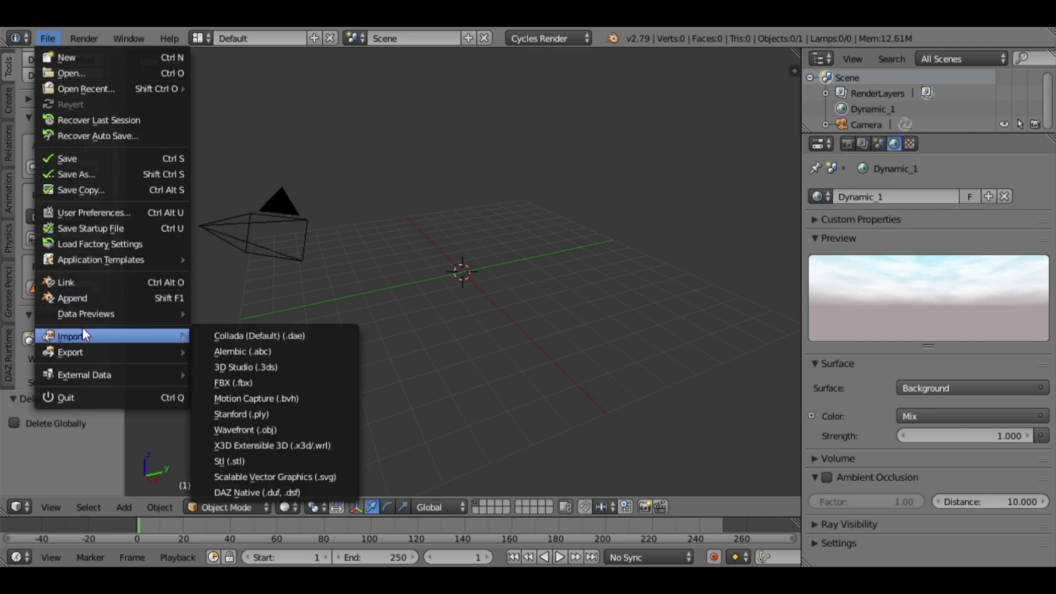
left_click(259, 491)
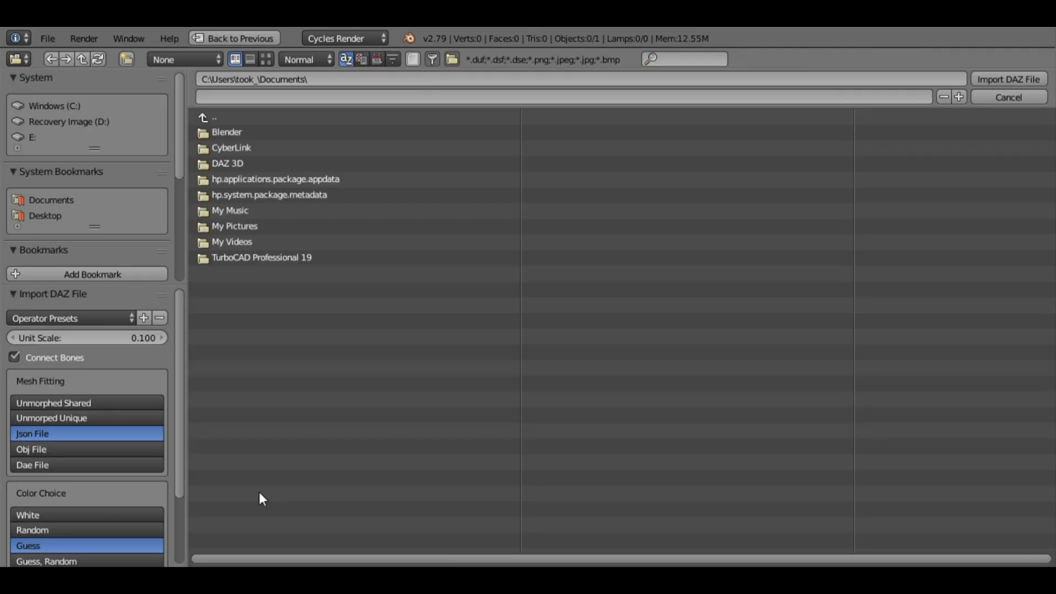
left_click(104, 338)
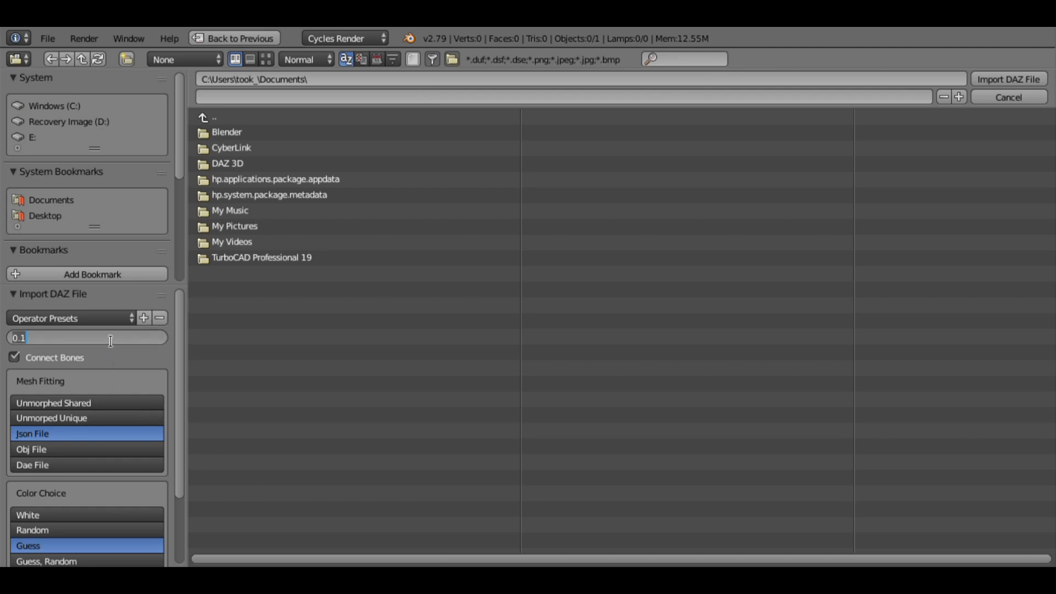
type(".")
key("Return")
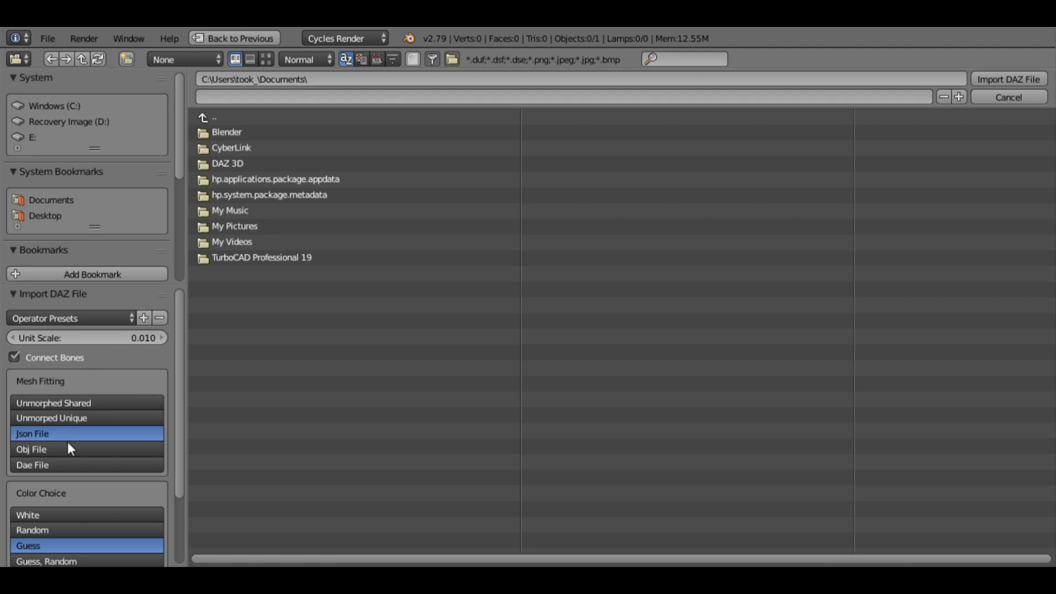
left_click(52, 464)
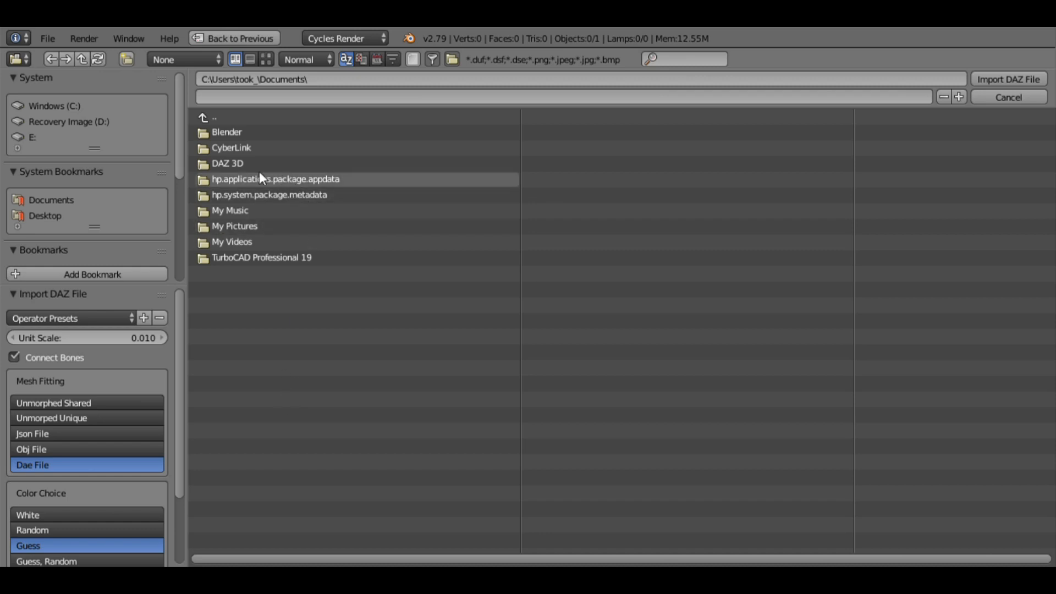
- Browse to DAZ 3D > Studio > My Library > Scenes > Genesis 3 Male and import eddie.duf
left_click(209, 165)
left_click(209, 149)
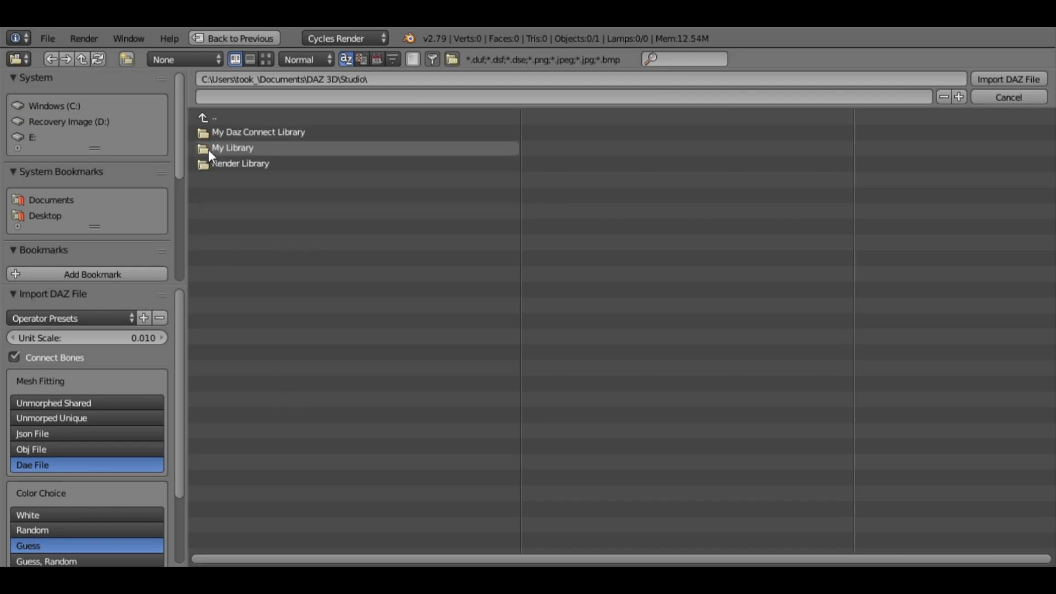
left_click(209, 150)
left_click(209, 149)
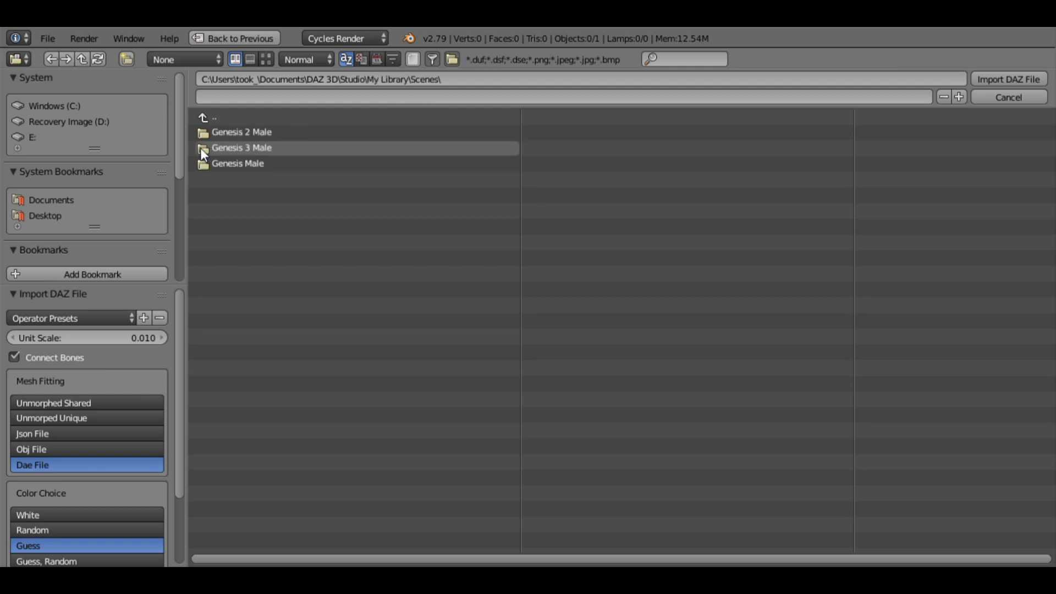
left_click(200, 148)
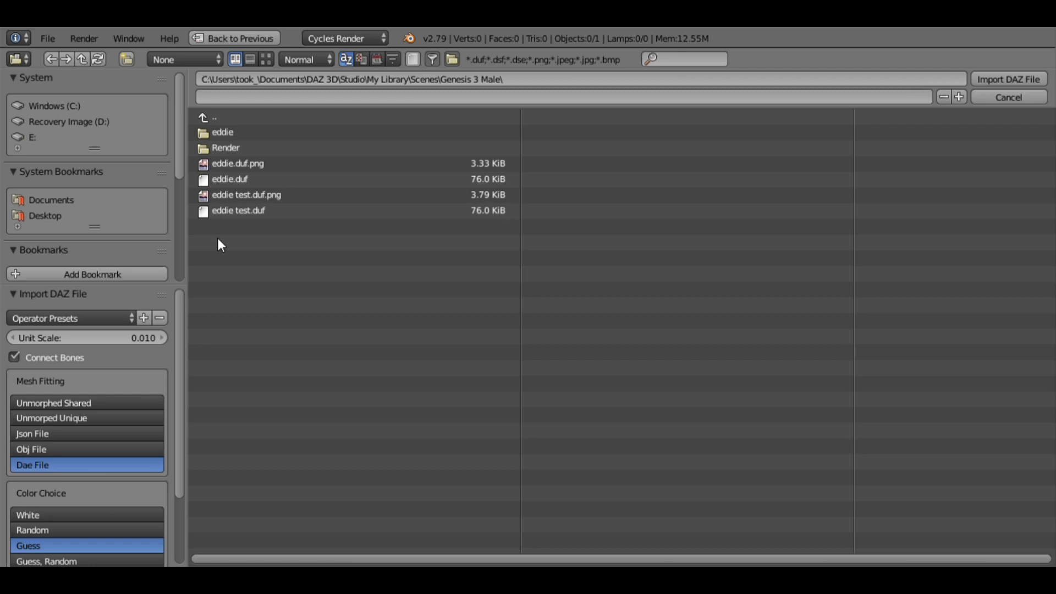
left_click(224, 180)
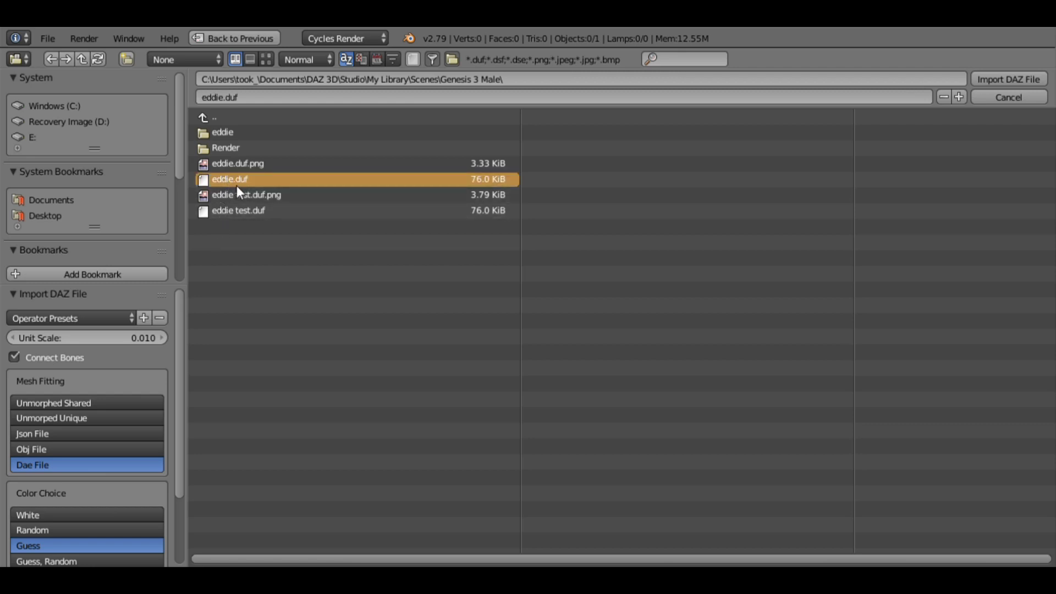
left_click(1038, 79)
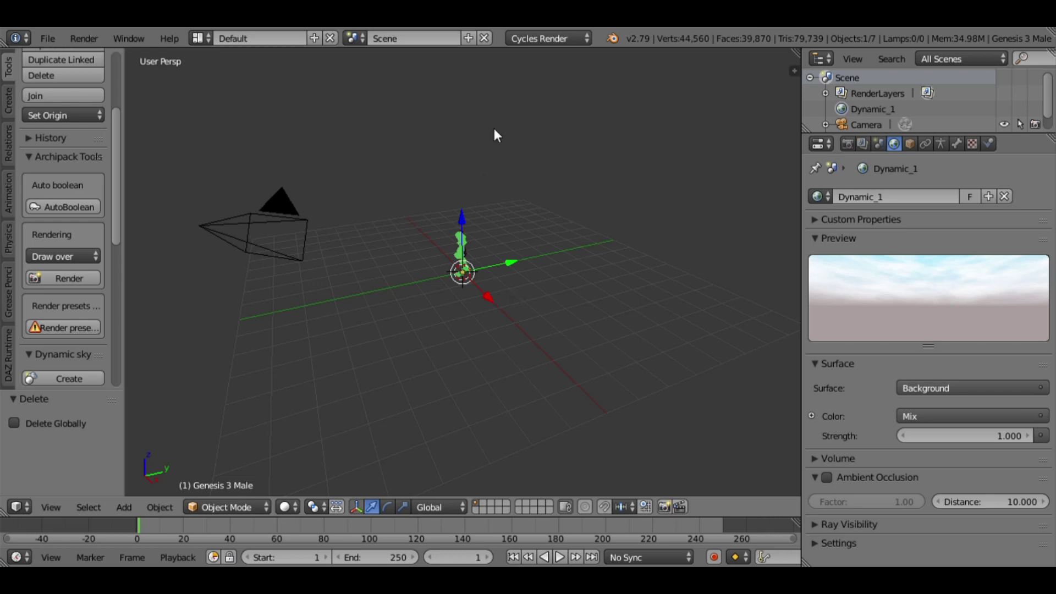
- Look through the scene camera and enable Lock Camera to View in the sidebar
key("KP_0")
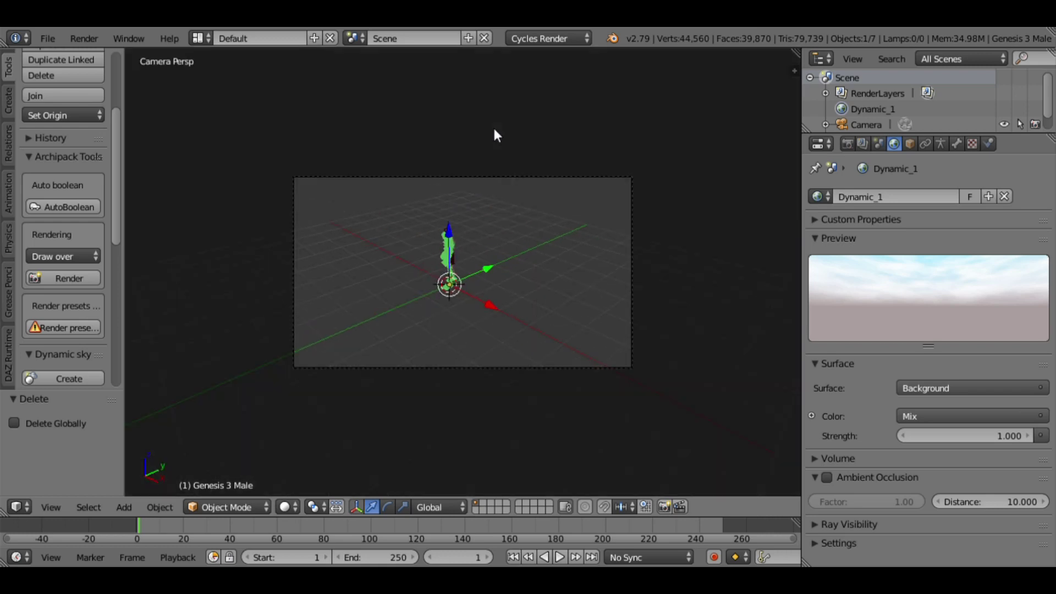
key("n")
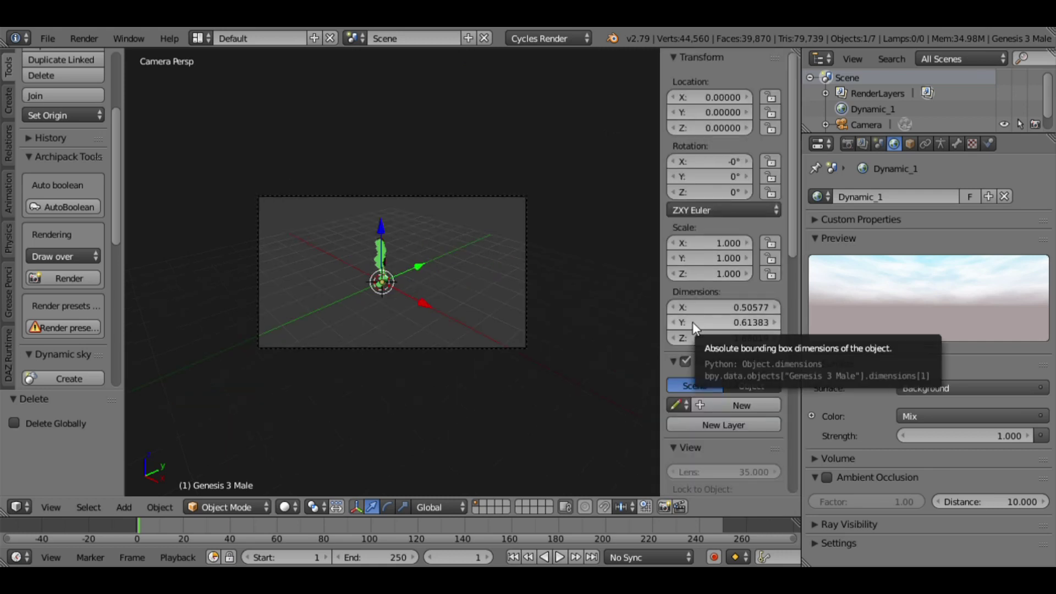
scroll(692, 321, "down", 3)
scroll(694, 336, "down", 3)
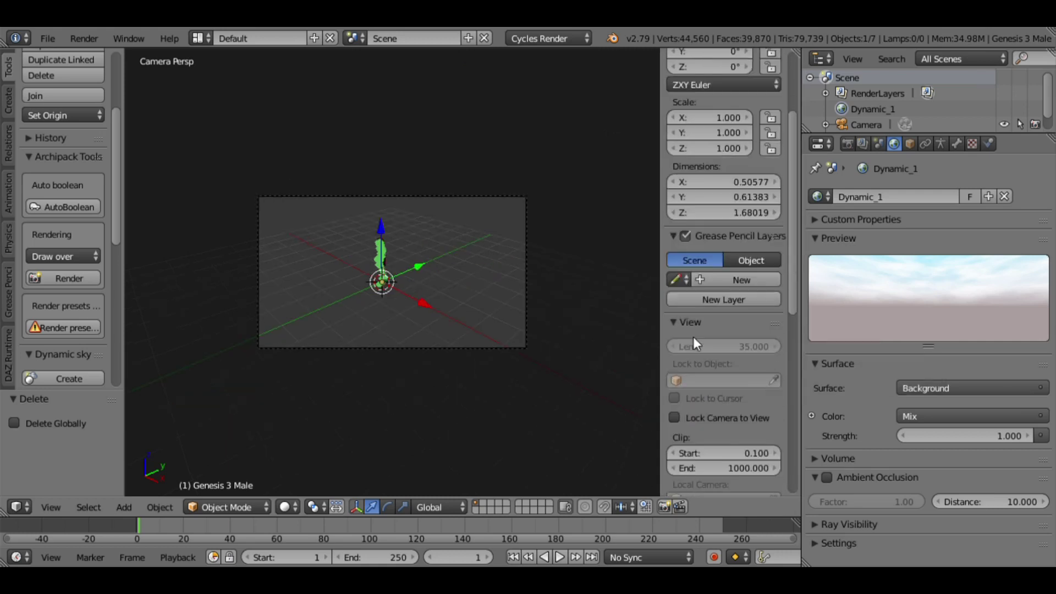
left_click(674, 417)
- Orbit the camera to face the figure from the front, unlock it, and fit the camera frame
middle_click_drag(390, 285, 436, 253)
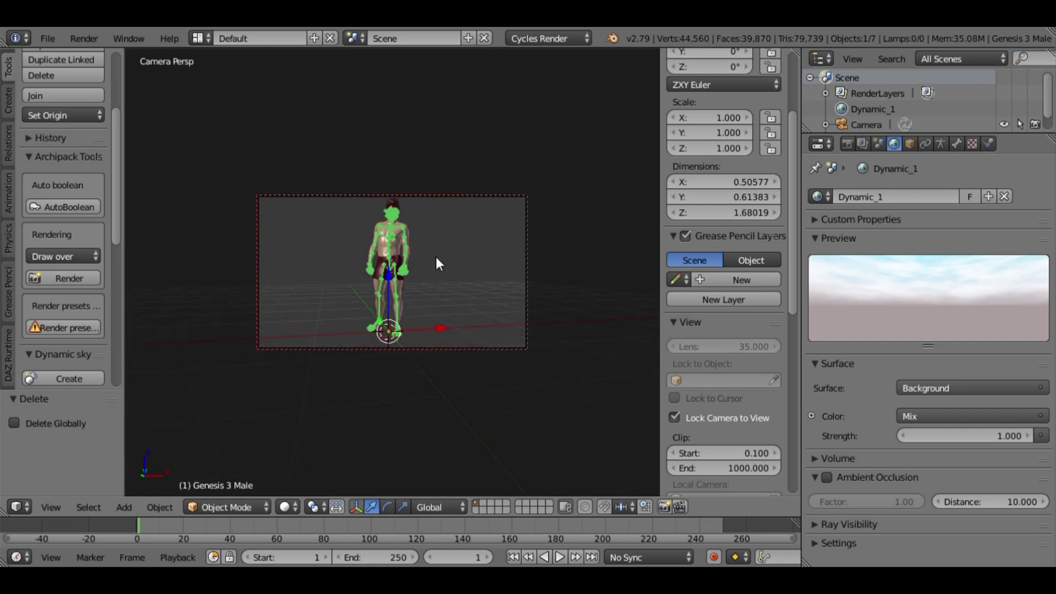
left_click(677, 417)
key("Home")
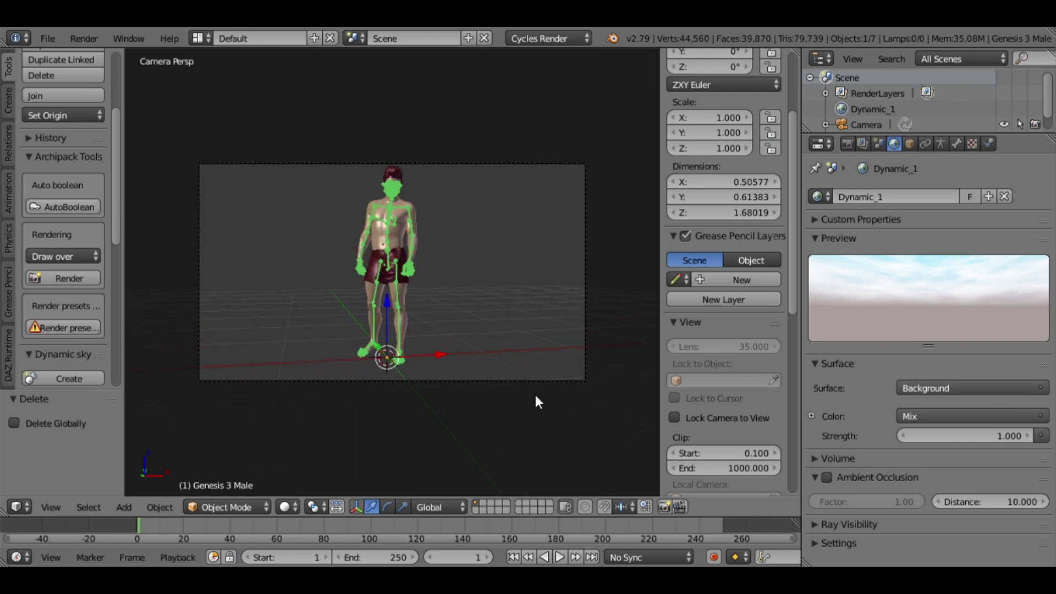
scroll(532, 391, "down", 2)
- Preview the figure in Rendered viewport shading, then render frame 1 from the Render tab
left_click(289, 507)
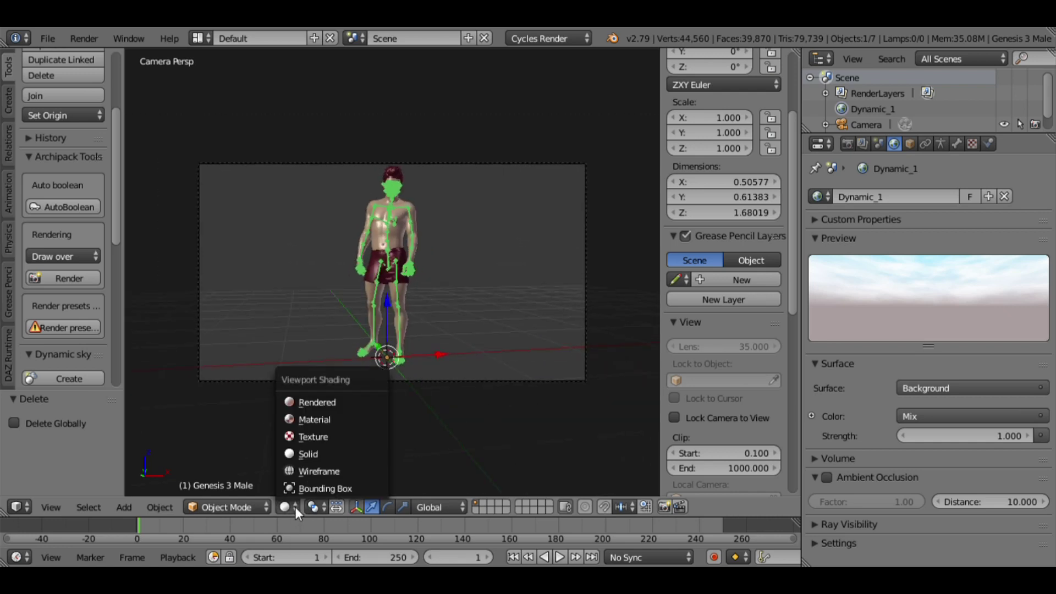
left_click(306, 402)
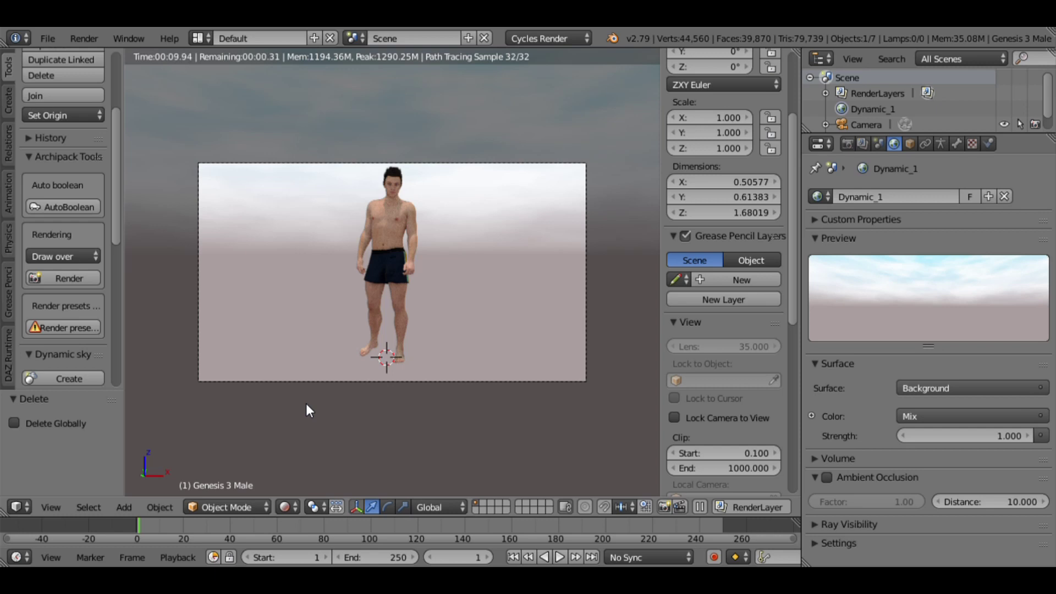
scroll(459, 123, "up", 3)
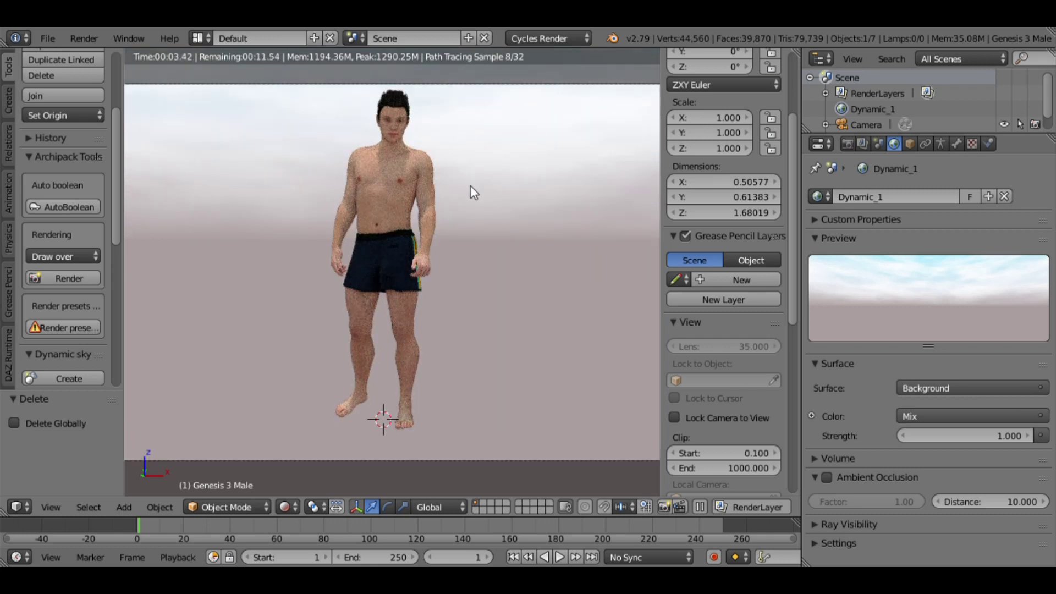
left_click(849, 142)
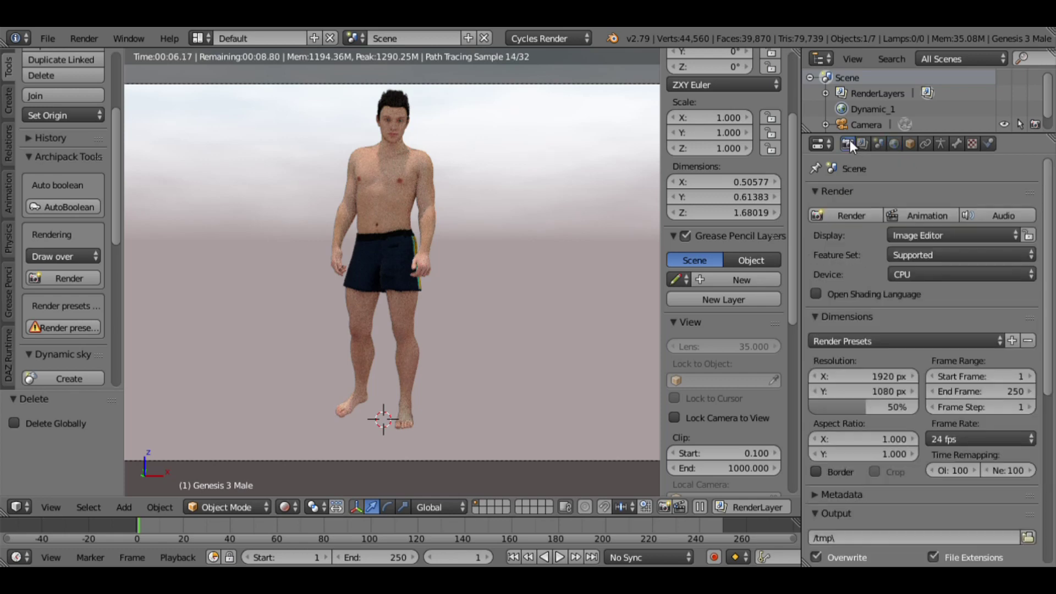
left_click(845, 216)
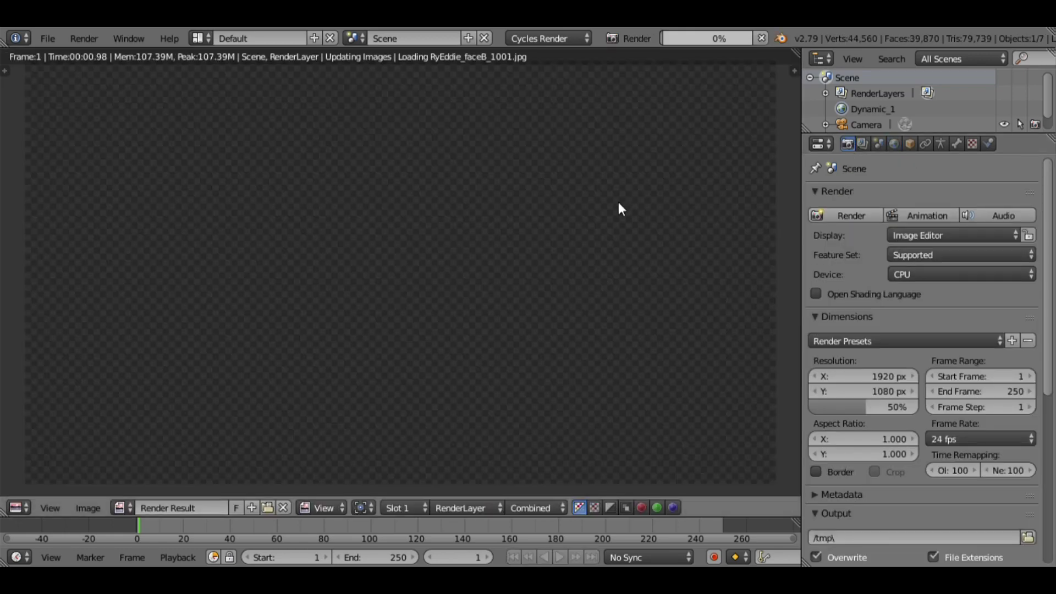